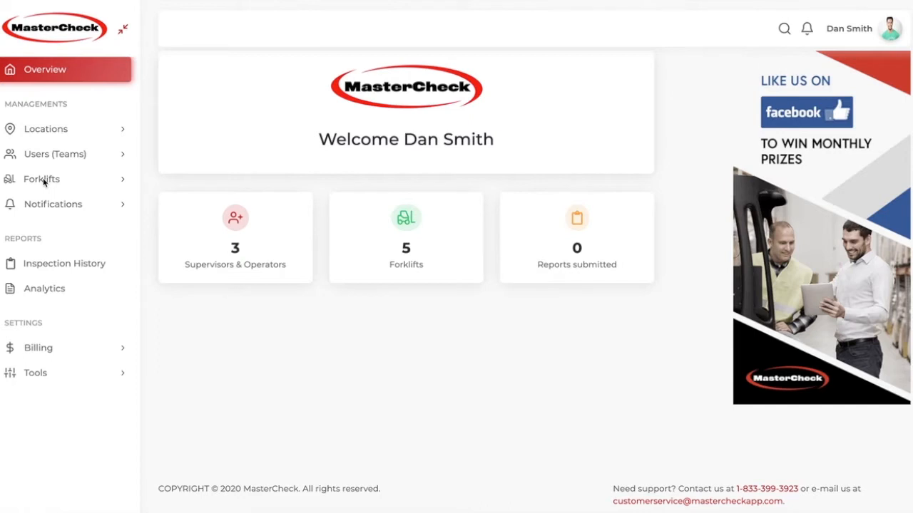
Start a new forklift entry with location Chicago Manufacturing and department South Plant.
{"action": "left_click", "coordinate": [43, 179]}
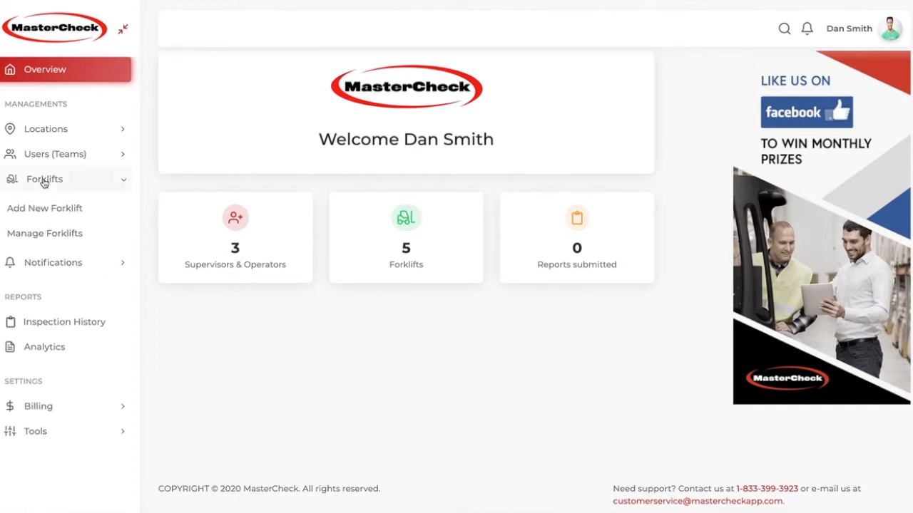
{"action": "left_click", "coordinate": [46, 211]}
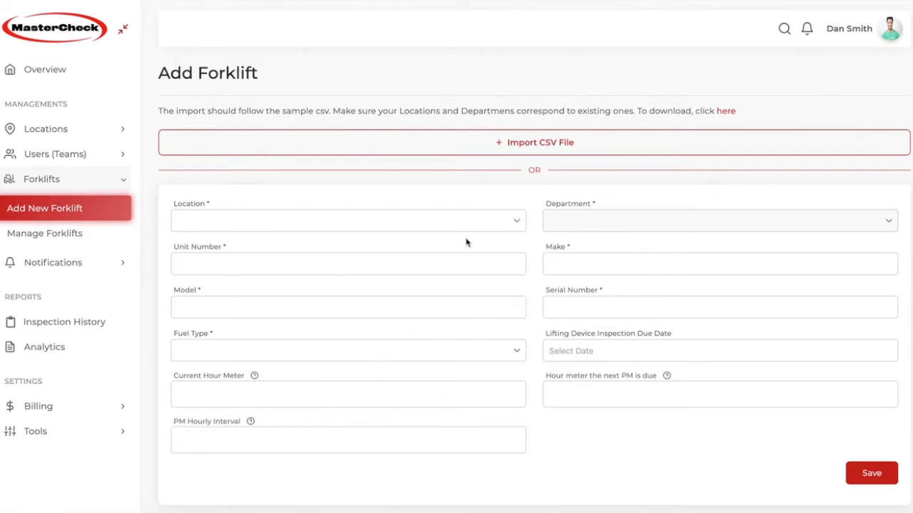
{"action": "left_click", "coordinate": [517, 221]}
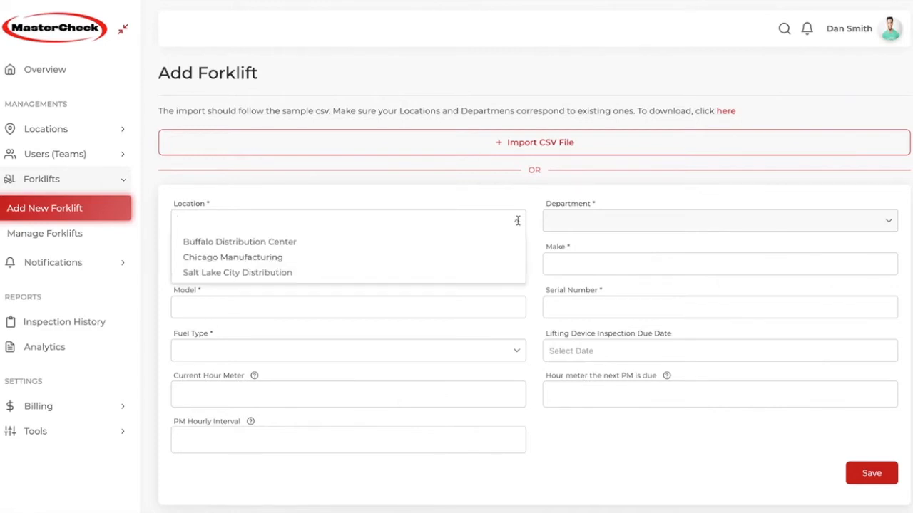
{"action": "left_click", "coordinate": [211, 258]}
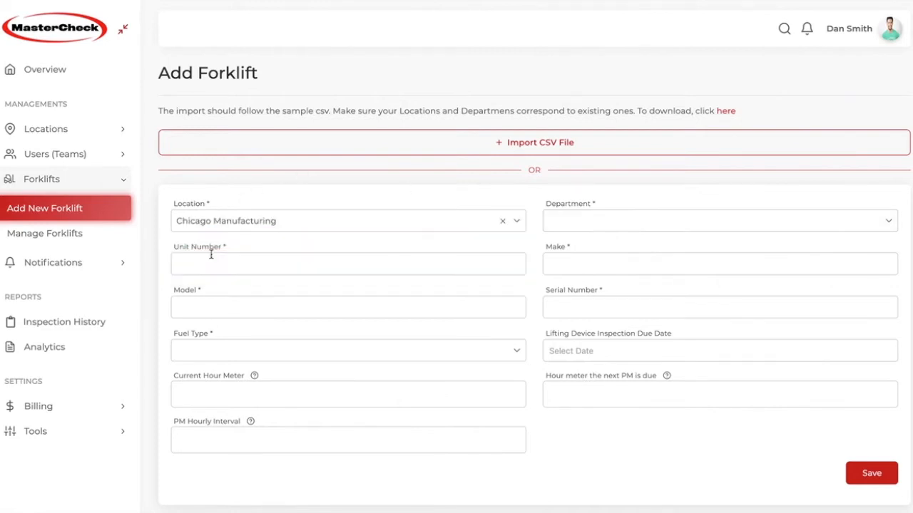
{"action": "left_click", "coordinate": [621, 222]}
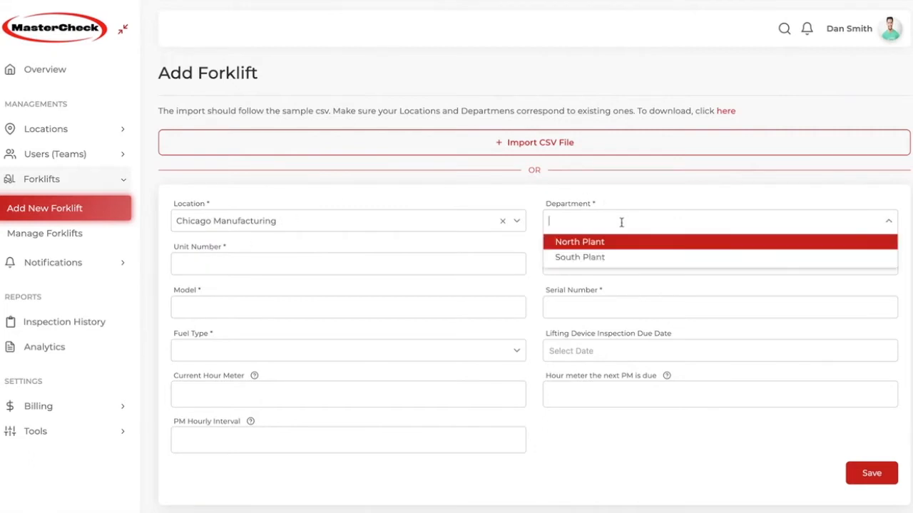
{"action": "left_click", "coordinate": [588, 256]}
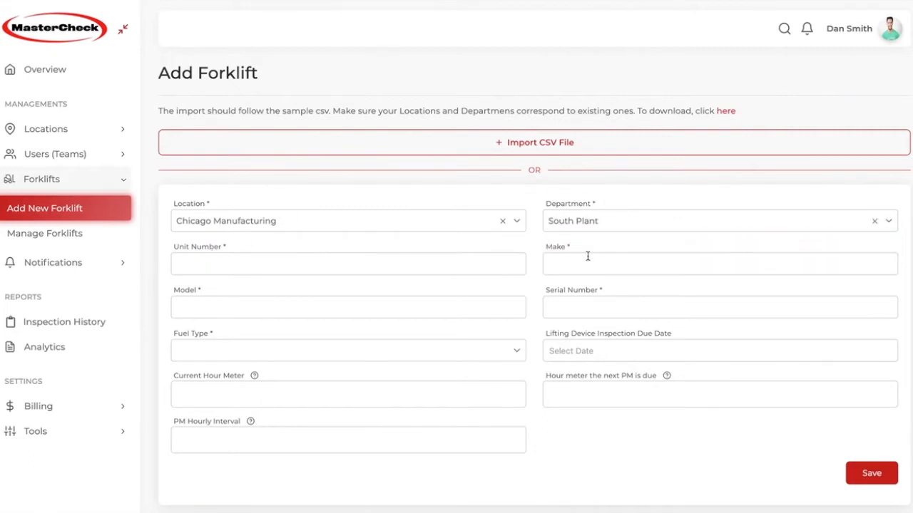
Enter T33 as the new forklift's unit number and Toyota as its make.
{"action": "left_click", "coordinate": [298, 262]}
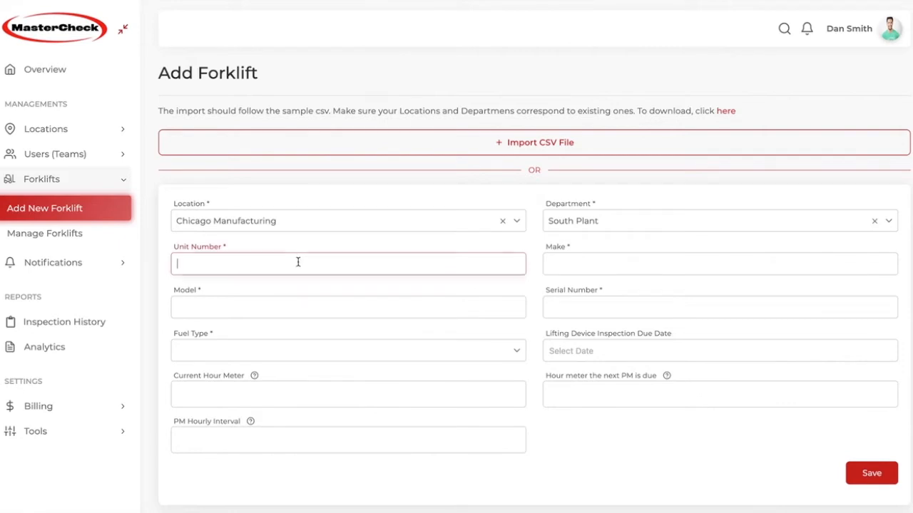
{"action": "type", "text": "T33"}
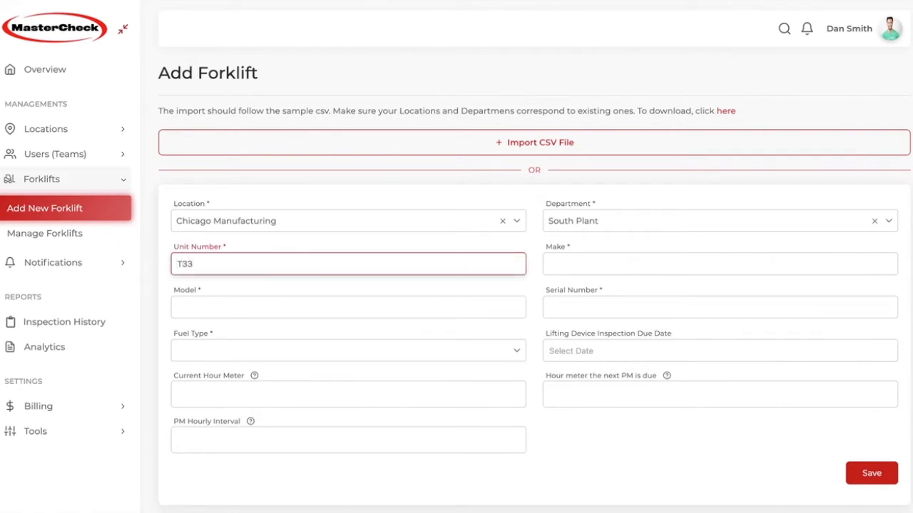
{"action": "left_click", "coordinate": [574, 269]}
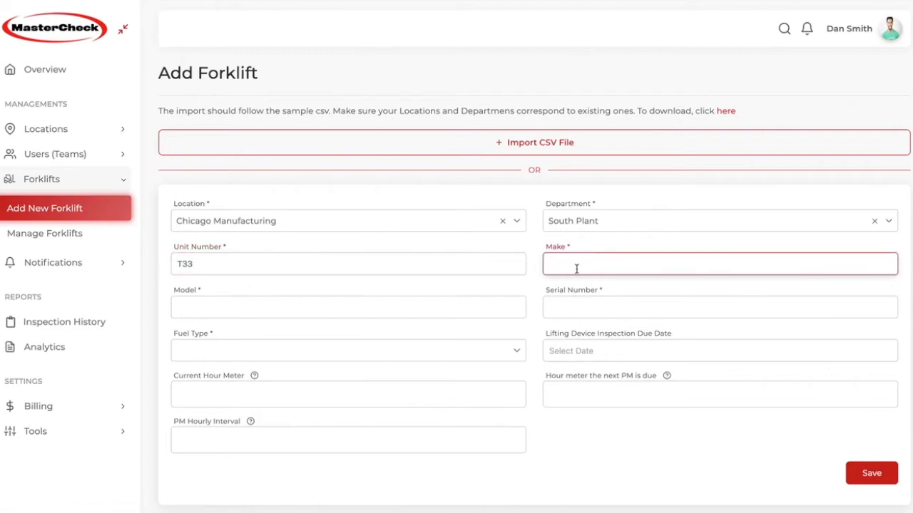
{"action": "type", "text": "Toytoa"}
{"action": "key", "text": "BackSpace"}
{"action": "key", "text": "BackSpace"}
{"action": "key", "text": "BackSpace"}
{"action": "type", "text": "ota"}
Enter model 8FGU40 and serial number 23216 for the new forklift.
{"action": "left_click", "coordinate": [392, 298]}
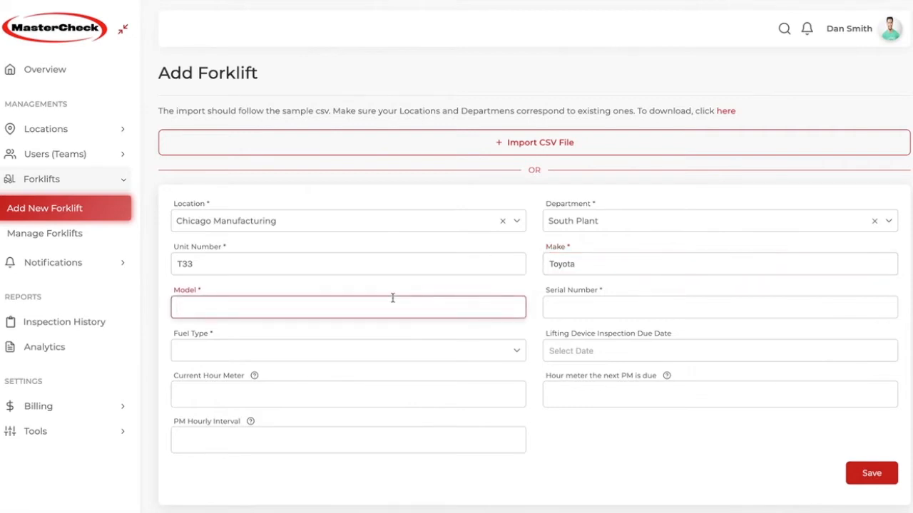
{"action": "type", "text": "8FGU$"}
{"action": "key", "text": "BackSpace"}
{"action": "type", "text": "40"}
{"action": "left_click", "coordinate": [720, 307]}
{"action": "type", "text": "23216"}
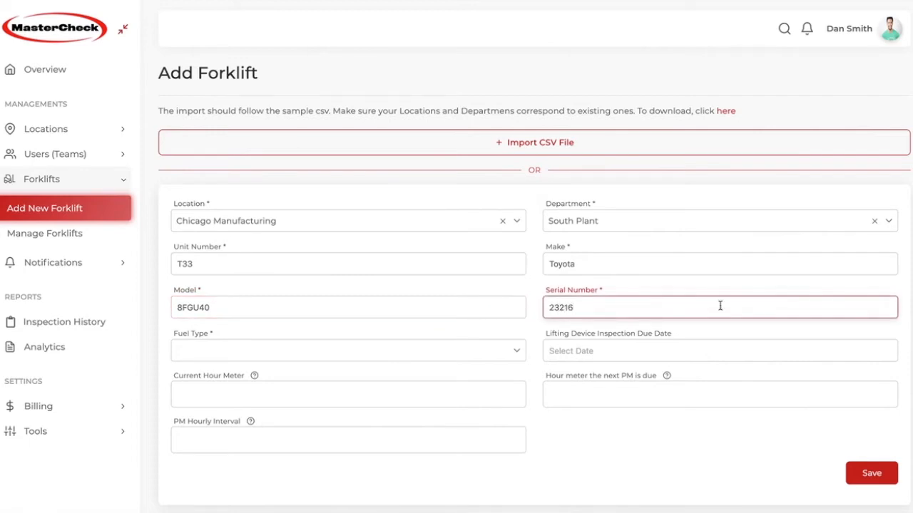
Set the fuel type to LPG and the lifting device inspection due date to 2020-06-19.
{"action": "left_click", "coordinate": [271, 353]}
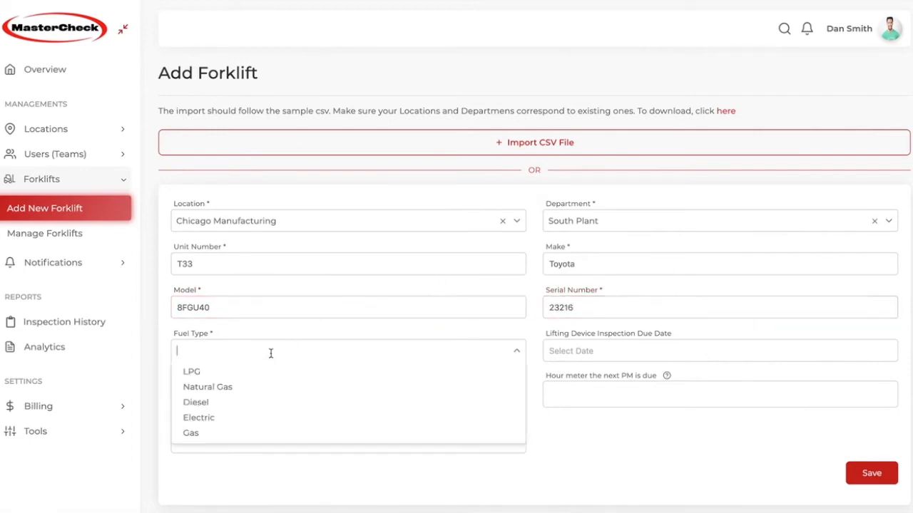
{"action": "left_click", "coordinate": [203, 373]}
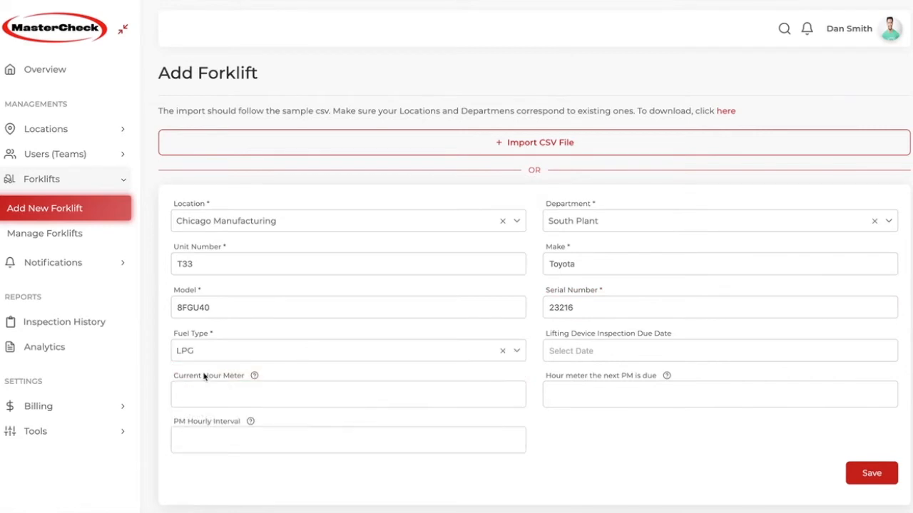
{"action": "left_click", "coordinate": [647, 359]}
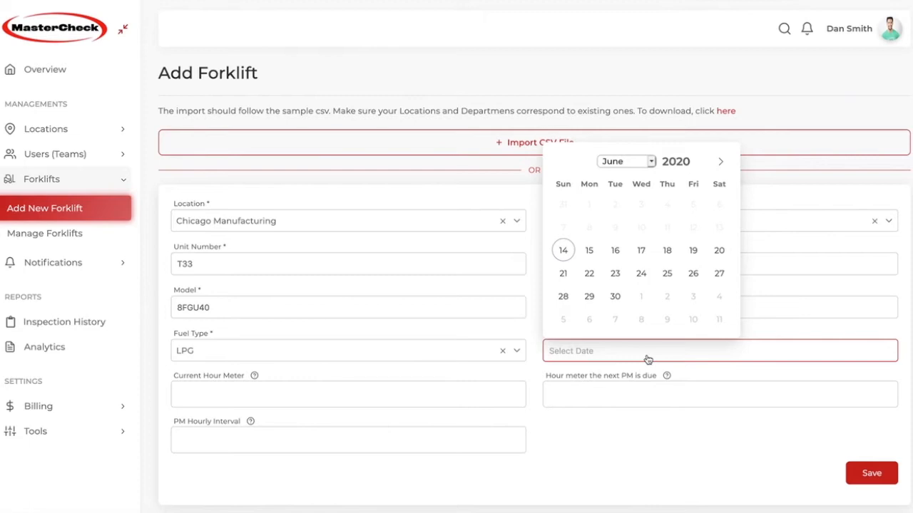
{"action": "left_click", "coordinate": [693, 251]}
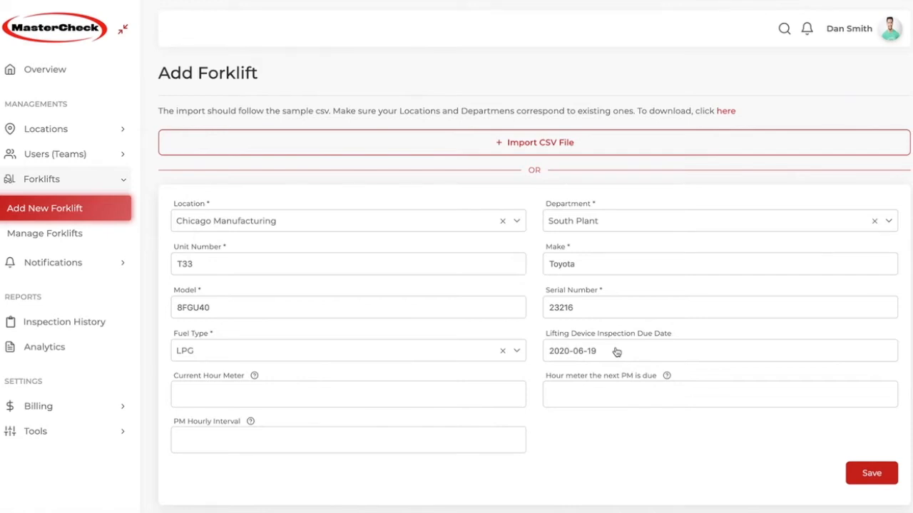
Set the forklift's current hour meter to 5000 and its PM hourly interval to 300.
{"action": "left_click", "coordinate": [314, 395]}
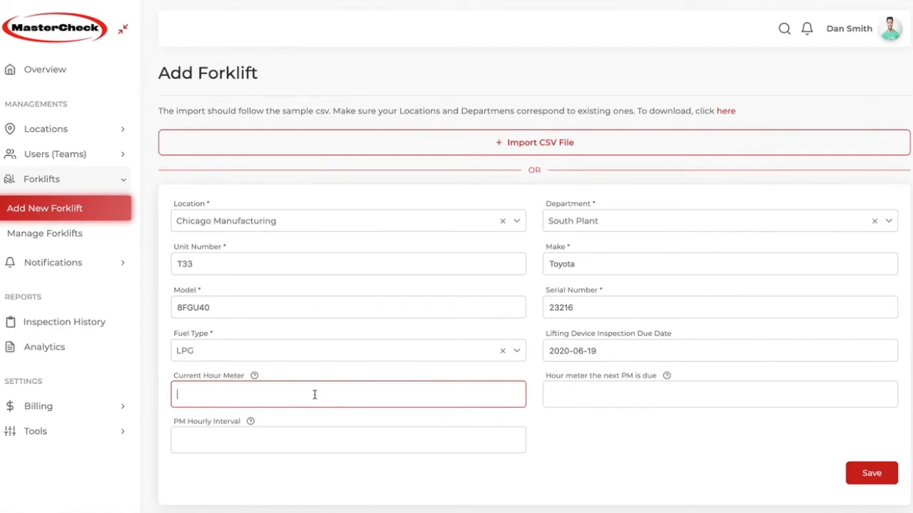
{"action": "type", "text": "5000"}
{"action": "left_click", "coordinate": [578, 400]}
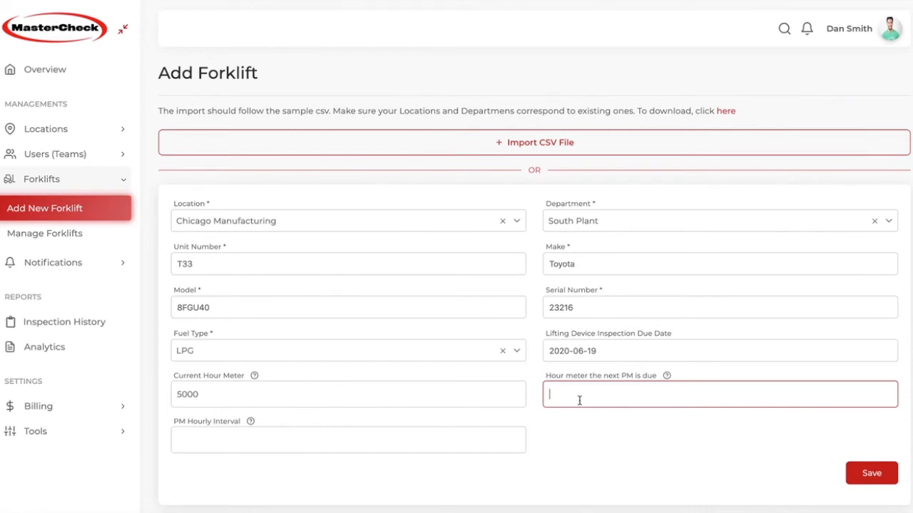
{"action": "left_click", "coordinate": [402, 444]}
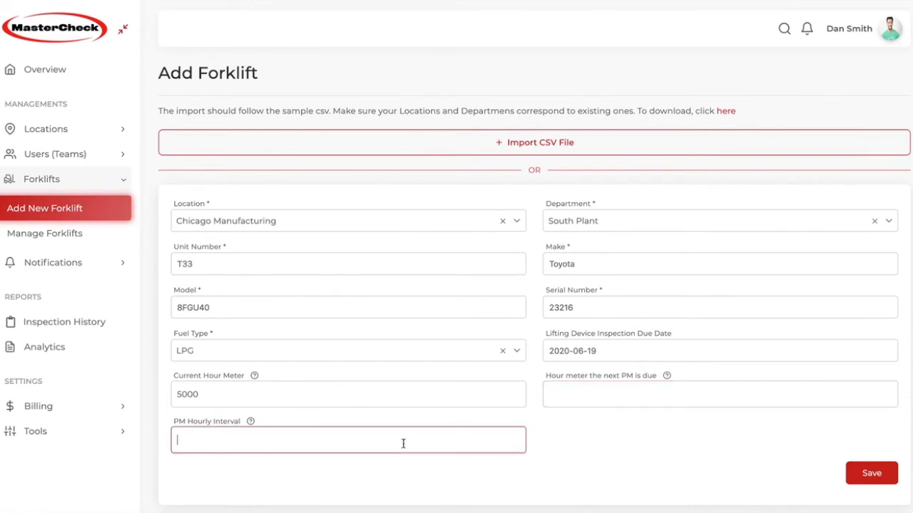
{"action": "type", "text": "300"}
Set the hour meter at which the next PM is due to 5200 and save the new forklift.
{"action": "left_click", "coordinate": [605, 395]}
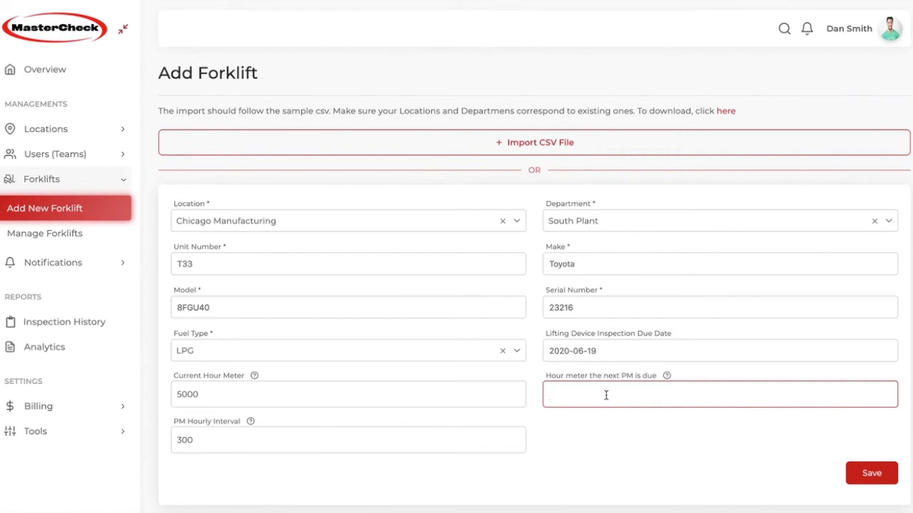
{"action": "type", "text": "5200"}
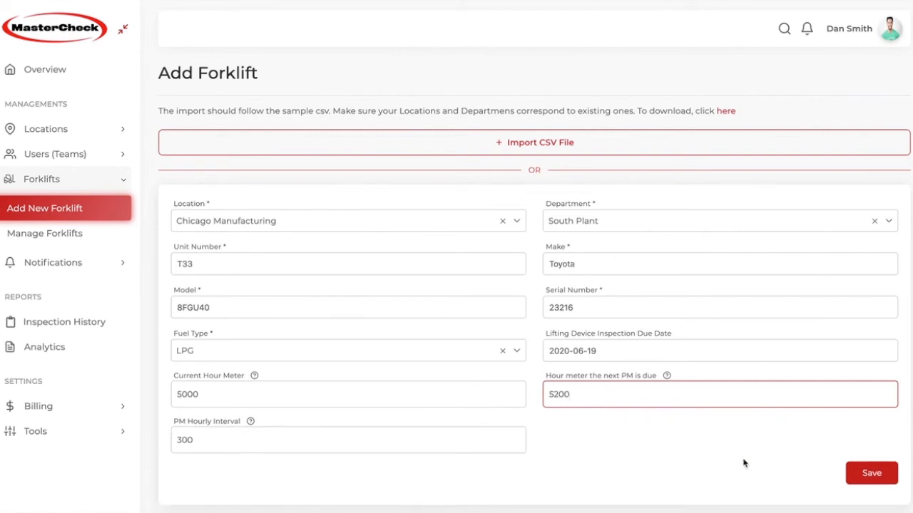
{"action": "left_click", "coordinate": [672, 450]}
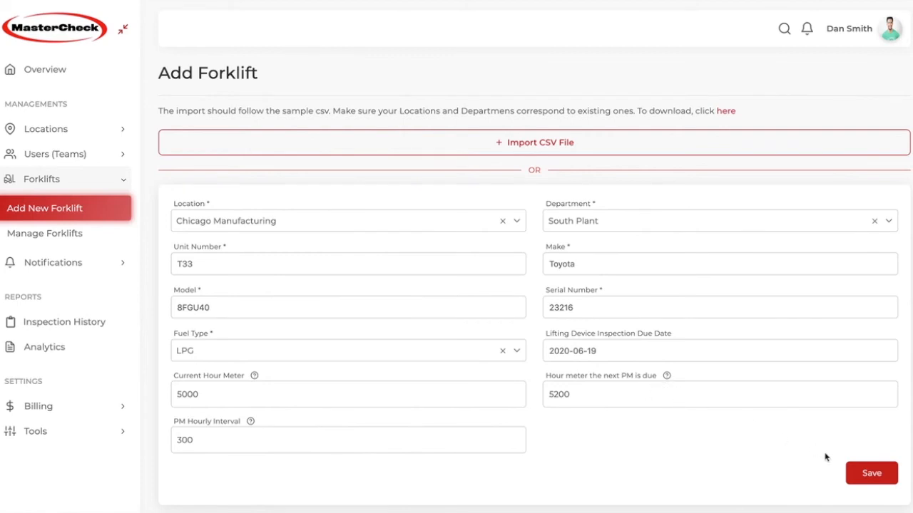
{"action": "left_click", "coordinate": [881, 475]}
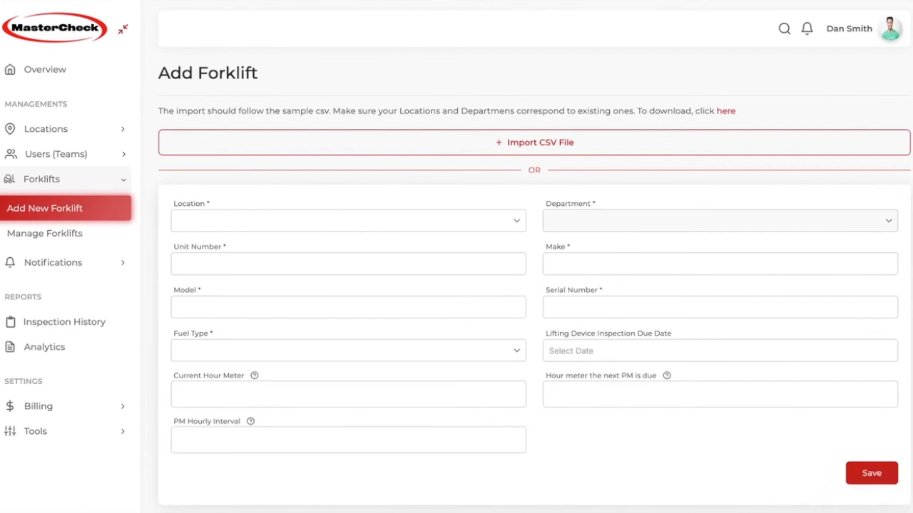
Open the list of managed forklifts and show 10 entries per page.
{"action": "left_click", "coordinate": [24, 235]}
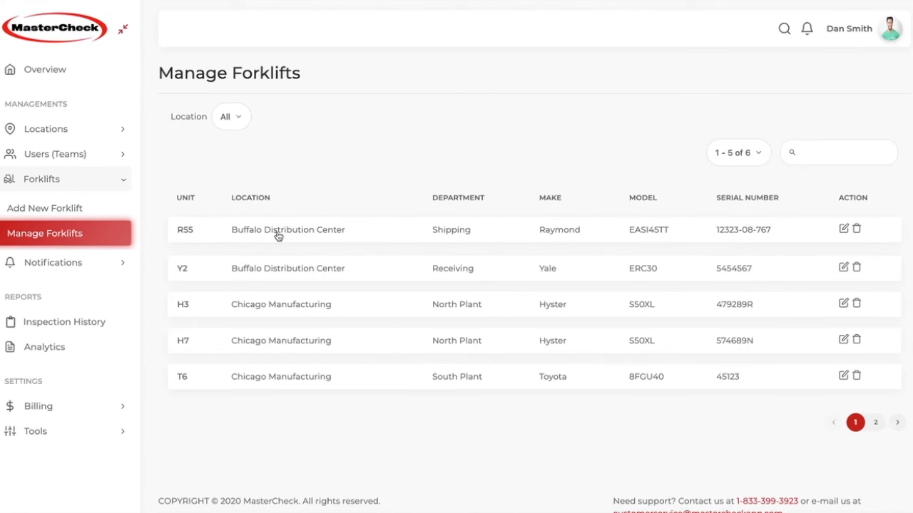
{"action": "left_click", "coordinate": [756, 153]}
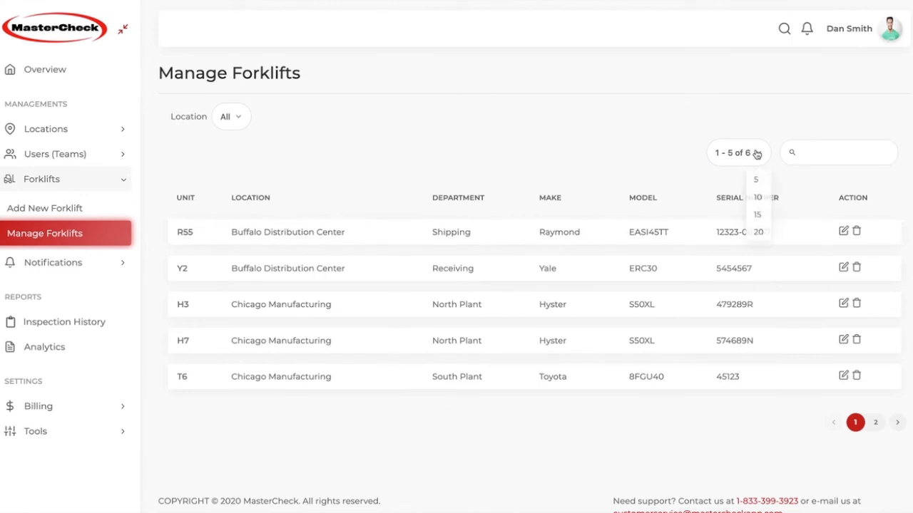
{"action": "left_click", "coordinate": [761, 195]}
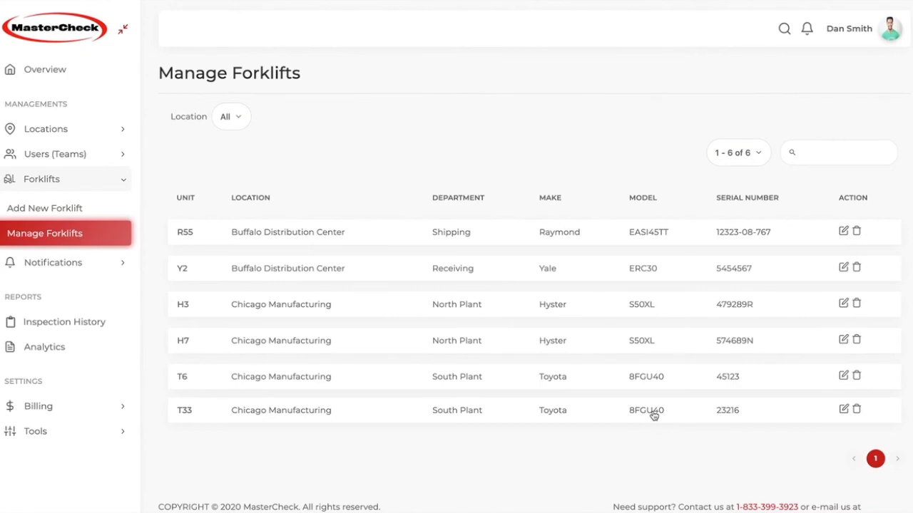
Filter the forklift list to the Chicago Manufacturing location and its South Plant department.
{"action": "left_click", "coordinate": [229, 117]}
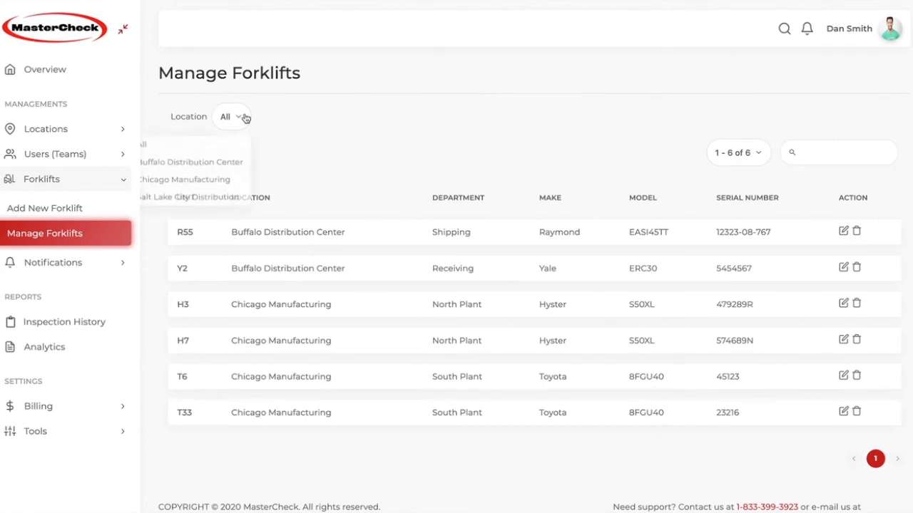
{"action": "left_click", "coordinate": [199, 180]}
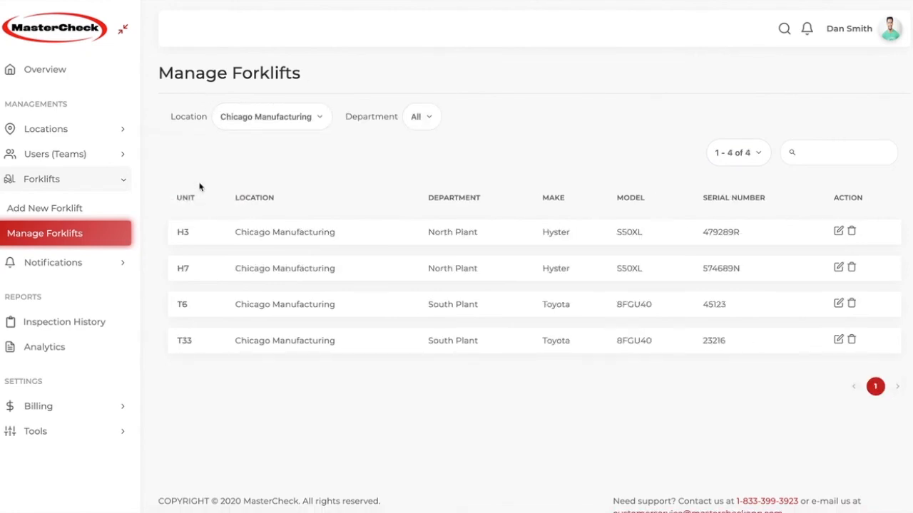
{"action": "left_click", "coordinate": [432, 122]}
{"action": "left_click", "coordinate": [420, 178]}
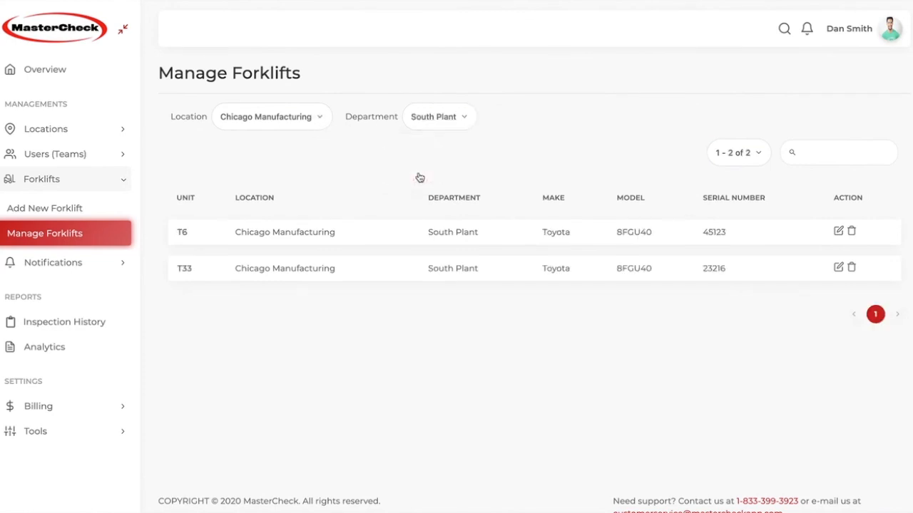
Switch the department filter to North Plant, then reset the location filter to show all forklifts.
{"action": "left_click", "coordinate": [452, 121]}
{"action": "left_click", "coordinate": [438, 161]}
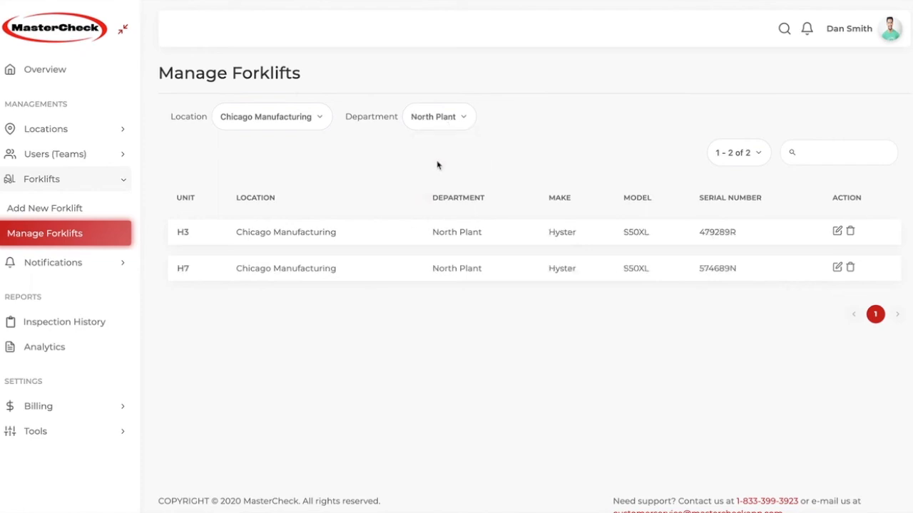
{"action": "left_click", "coordinate": [303, 121]}
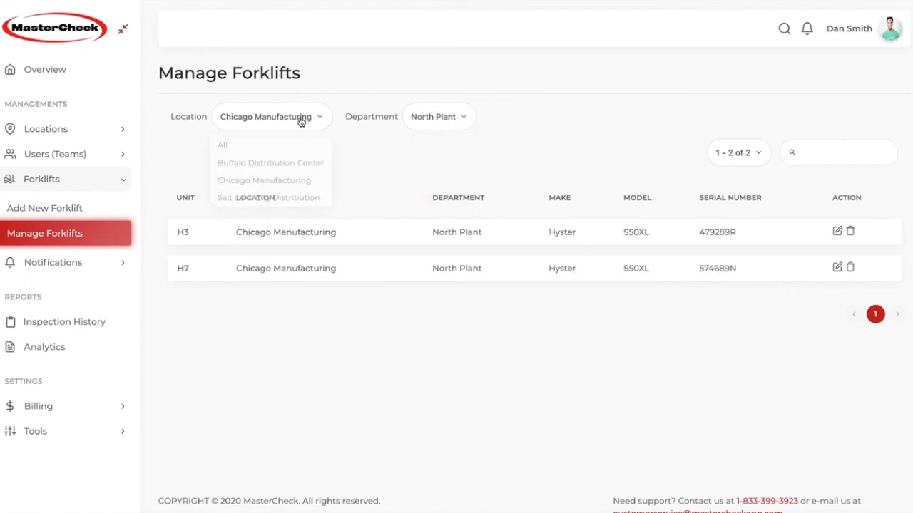
{"action": "left_click", "coordinate": [222, 144]}
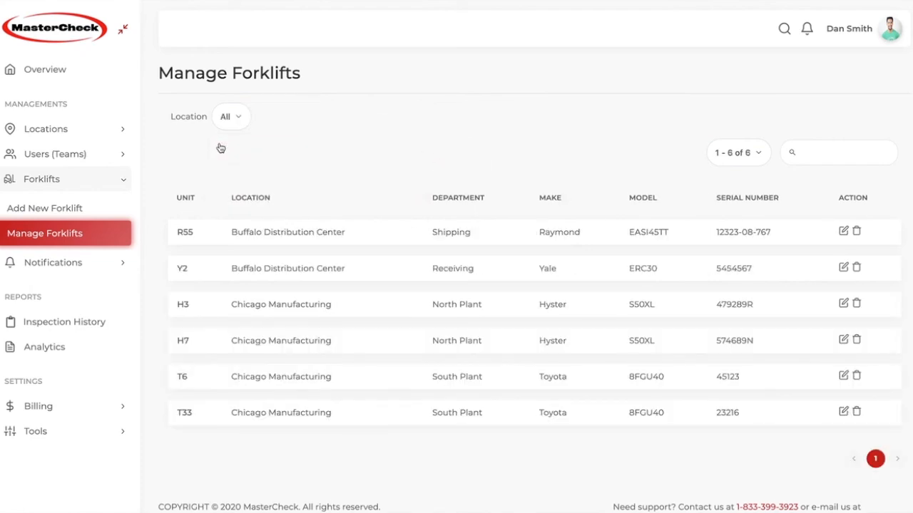
Open forklift R55 for editing, review its details and location options, and submit the update.
{"action": "left_click", "coordinate": [843, 229]}
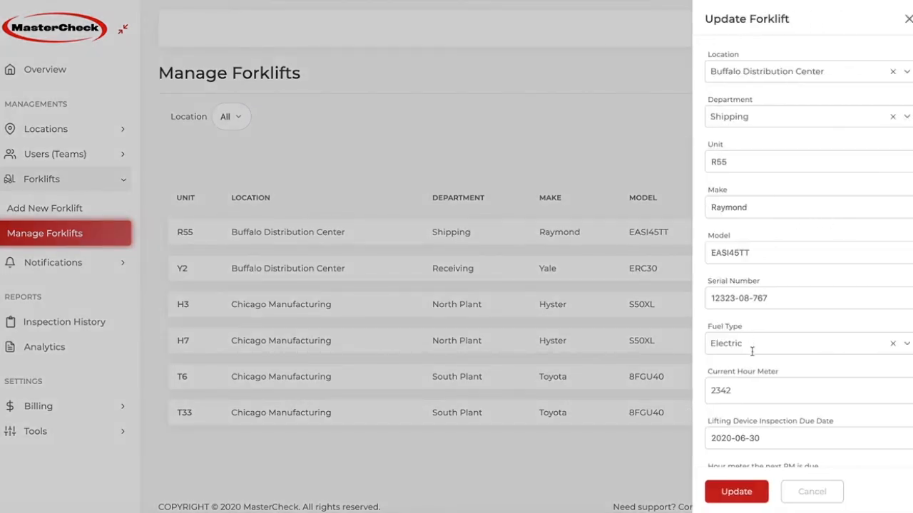
{"action": "scroll", "coordinate": [753, 351], "scroll_direction": "down", "scroll_amount": 2}
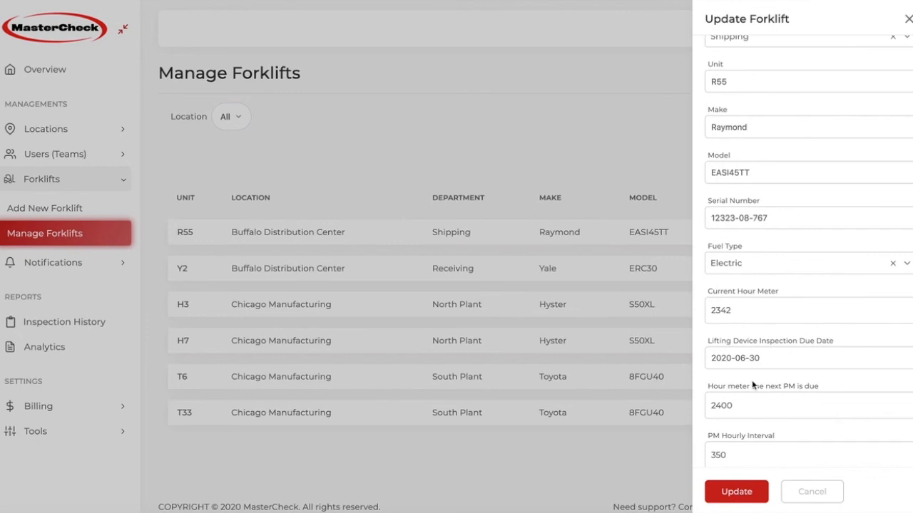
{"action": "scroll", "coordinate": [762, 253], "scroll_direction": "up", "scroll_amount": 2}
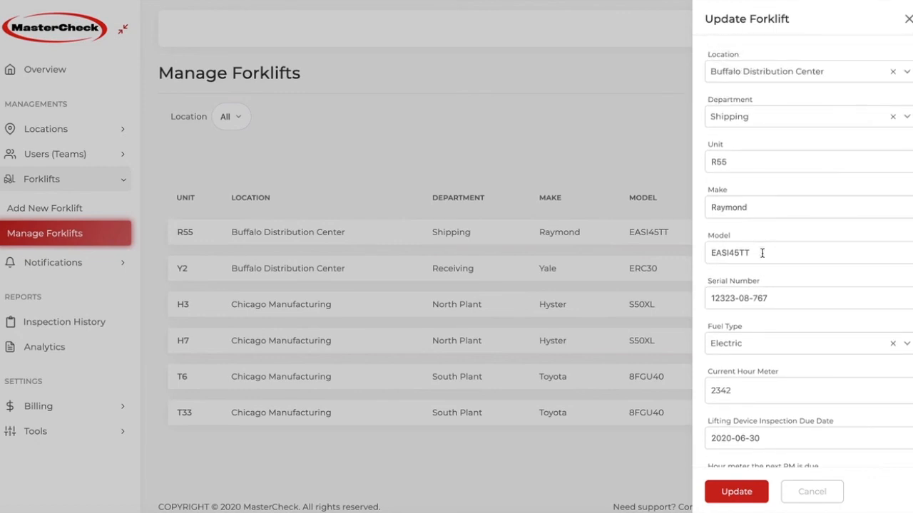
{"action": "scroll", "coordinate": [762, 254], "scroll_direction": "down", "scroll_amount": 2}
{"action": "scroll", "coordinate": [760, 243], "scroll_direction": "up", "scroll_amount": 2}
{"action": "left_click", "coordinate": [908, 69]}
{"action": "left_click", "coordinate": [865, 69]}
{"action": "left_click", "coordinate": [735, 493]}
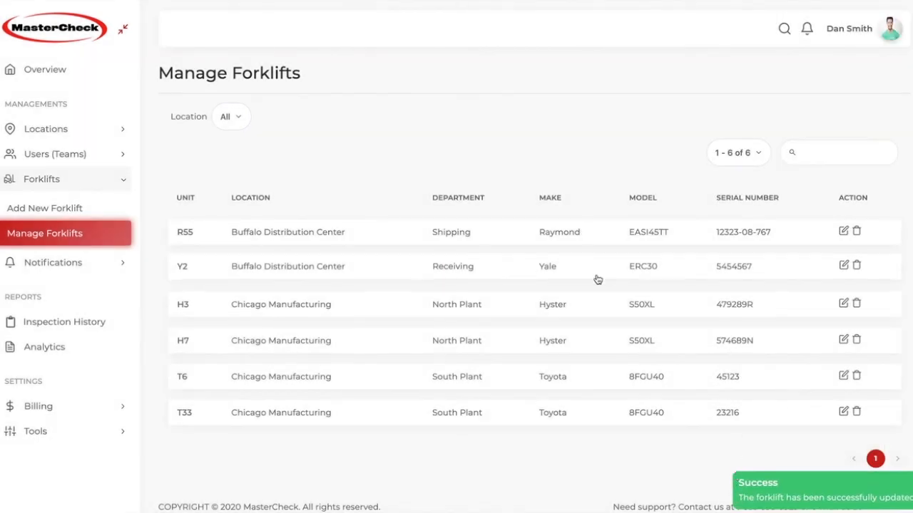